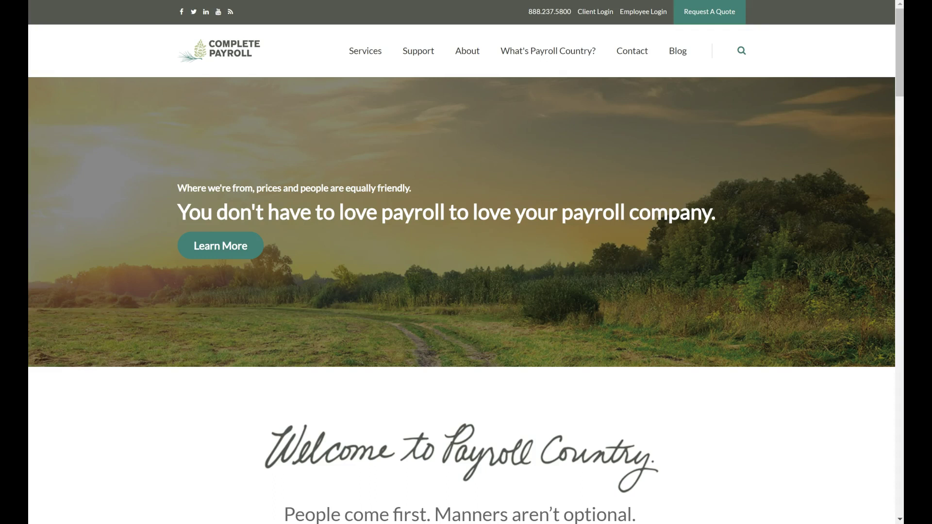
# - Go to the Client Login page and scroll down to the TimeWorksPlus login card
pyautogui.click(588, 10)
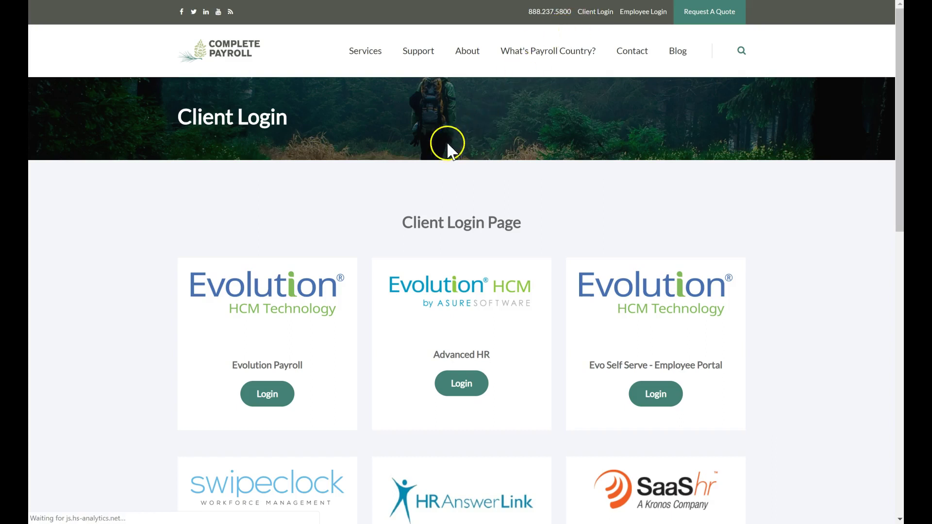
pyautogui.scroll(-5, 447, 143)
pyautogui.scroll(-2, 446, 147)
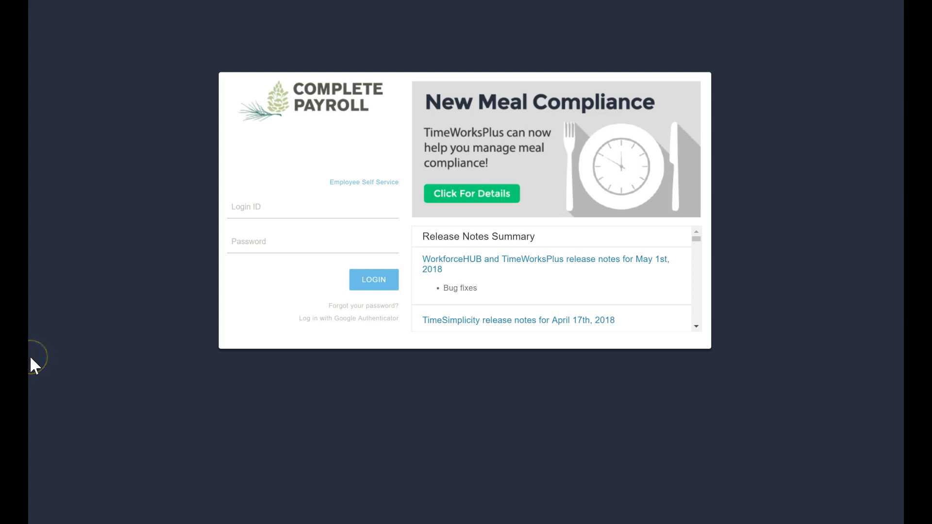
# - Sign in to TimeWorksPlus to reach the Employee Login for 36600 - ABC Demo Company
pyautogui.click(367, 282)
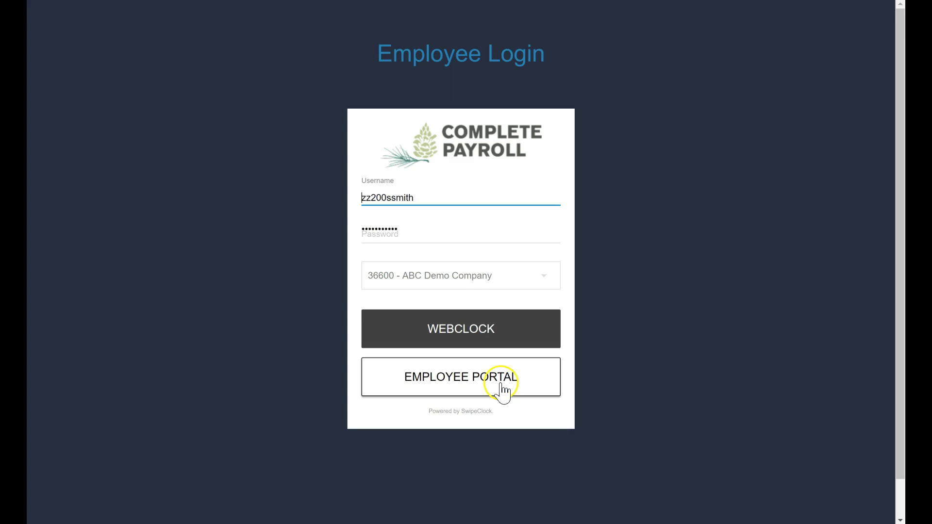
# - Enter the Employee Portal and attempt a clock-in from the Dashboard
pyautogui.click(503, 390)
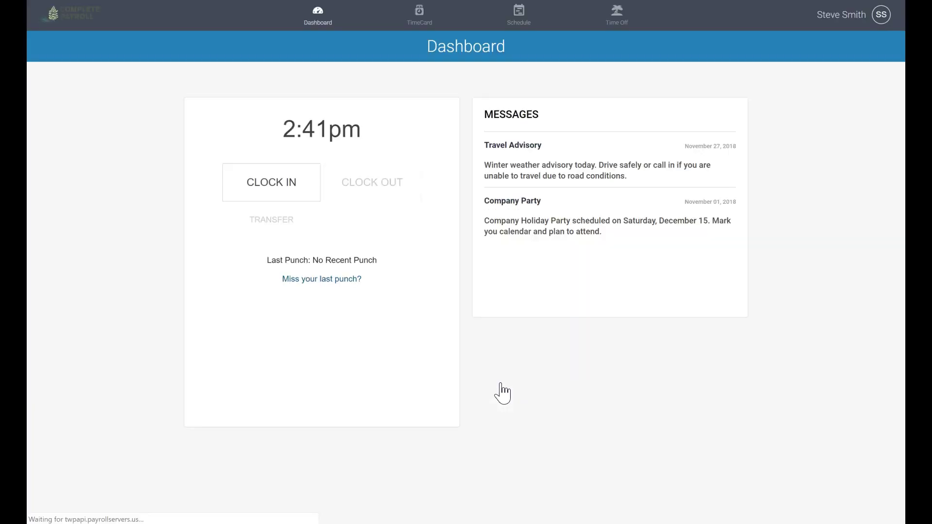
pyautogui.click(307, 280)
pyautogui.click(282, 184)
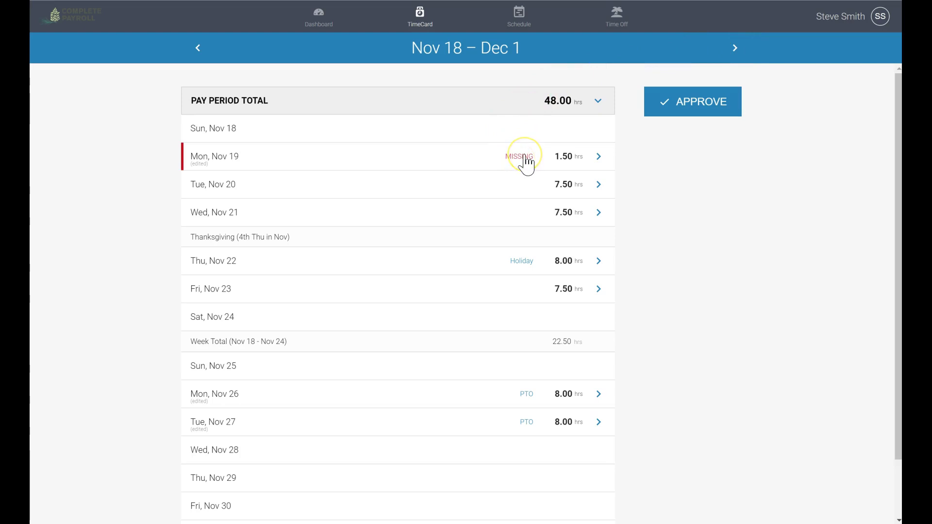
# - Edit the Mon, Nov 19 entry to 7.50 PTO hours and save it
pyautogui.click(600, 156)
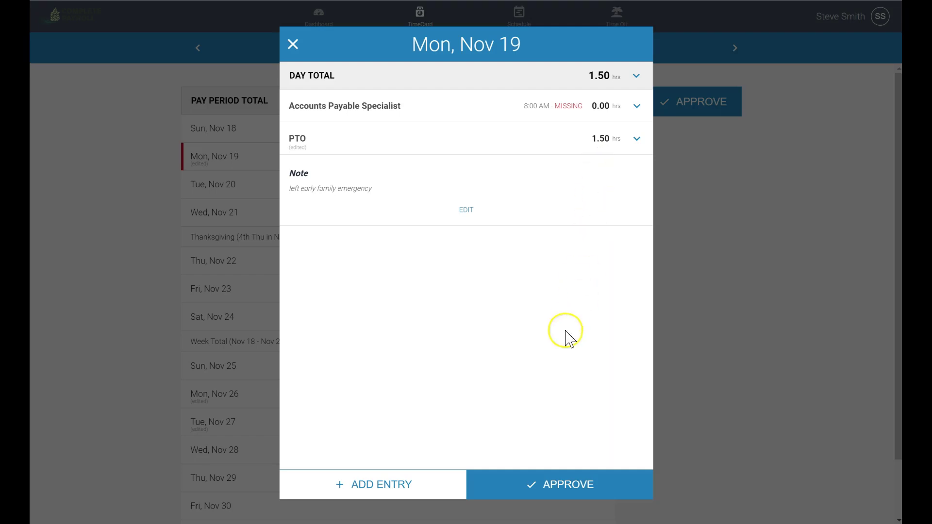
pyautogui.click(470, 208)
pyautogui.click(754, 216)
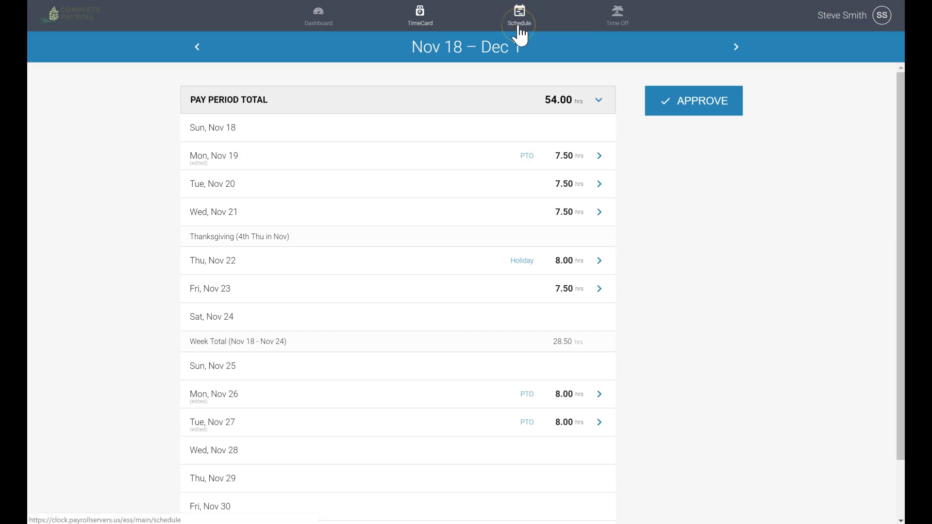
# - On the Time Off page, draft a PTO request for December 31, 2018
pyautogui.click(620, 18)
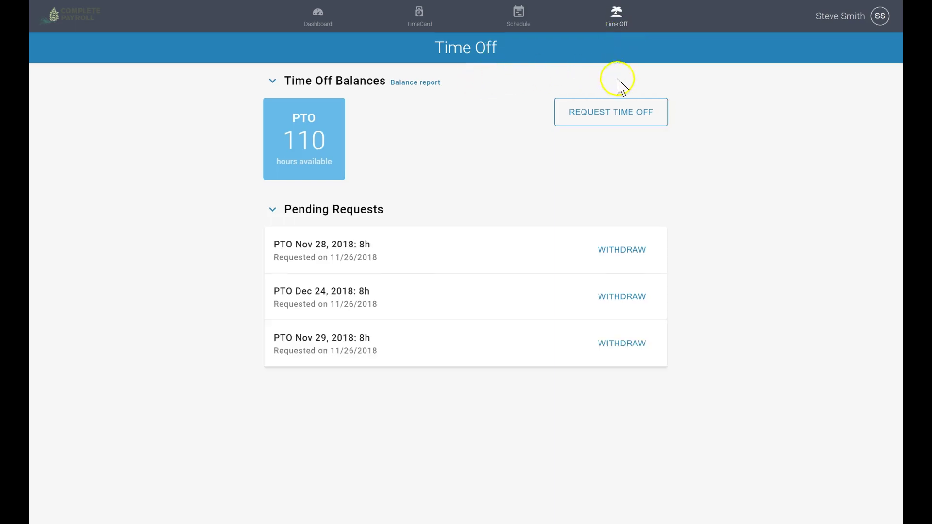
pyautogui.click(631, 118)
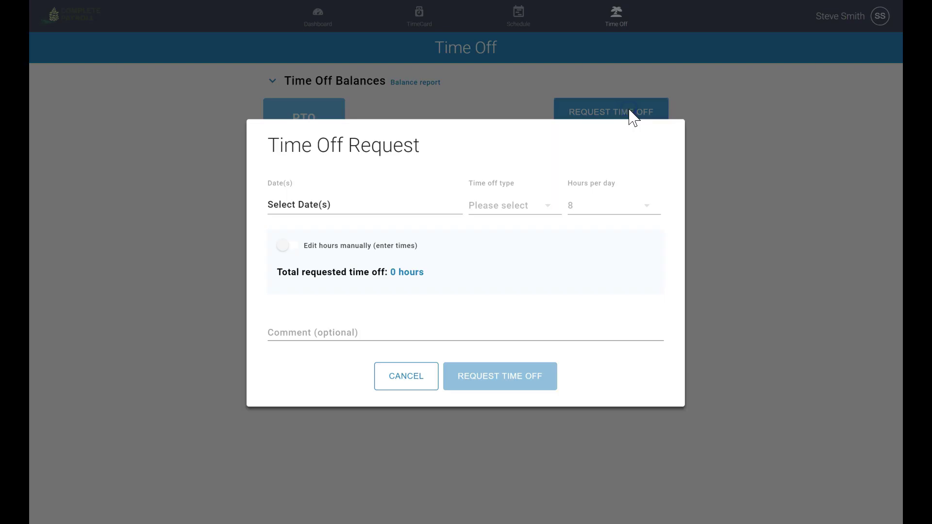
pyautogui.click(457, 205)
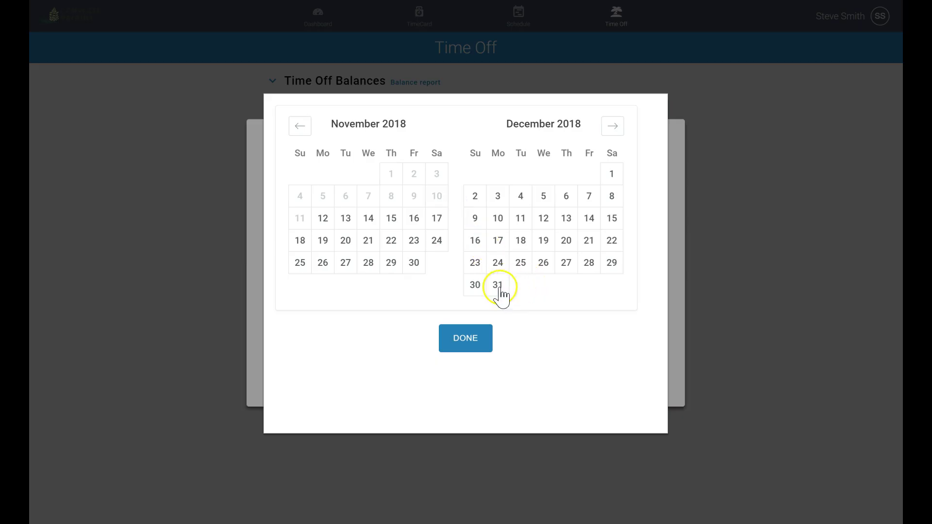
pyautogui.click(497, 286)
pyautogui.click(466, 338)
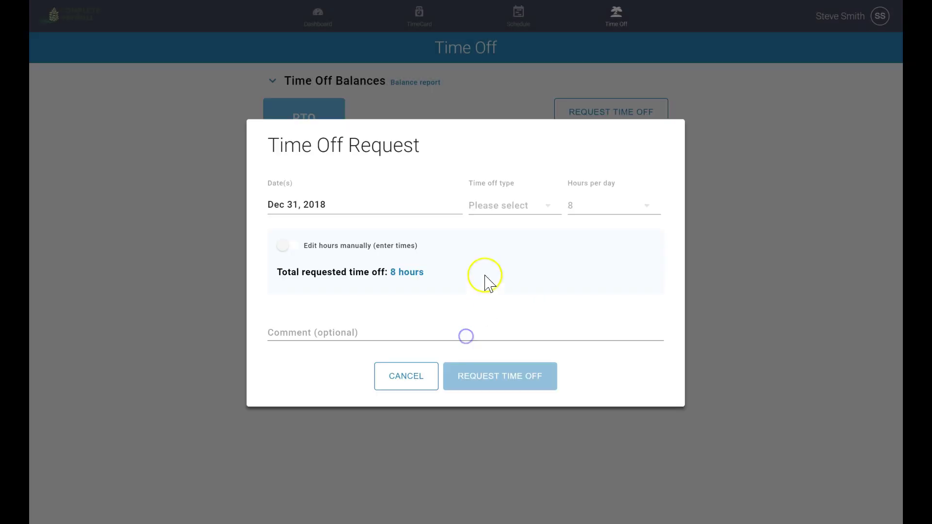
pyautogui.click(530, 204)
pyautogui.click(503, 215)
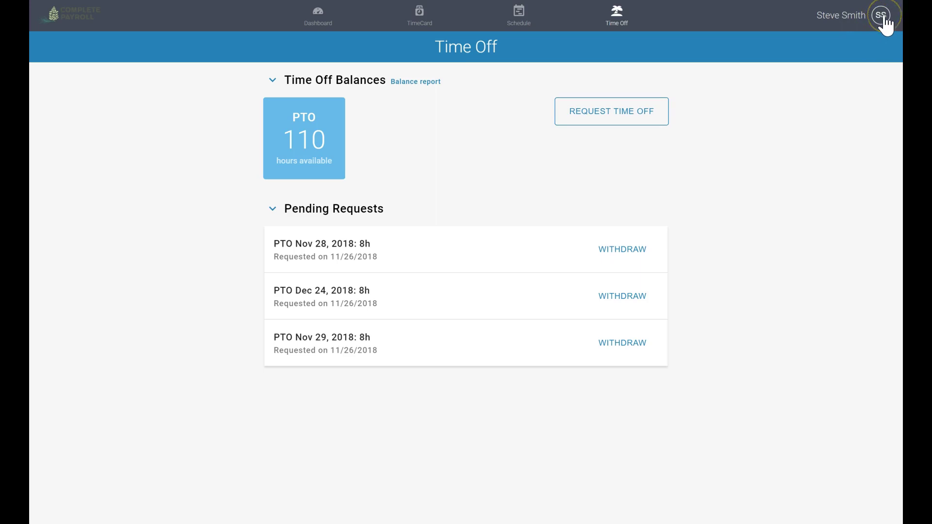
# - Log out through the SS account menu
pyautogui.click(883, 17)
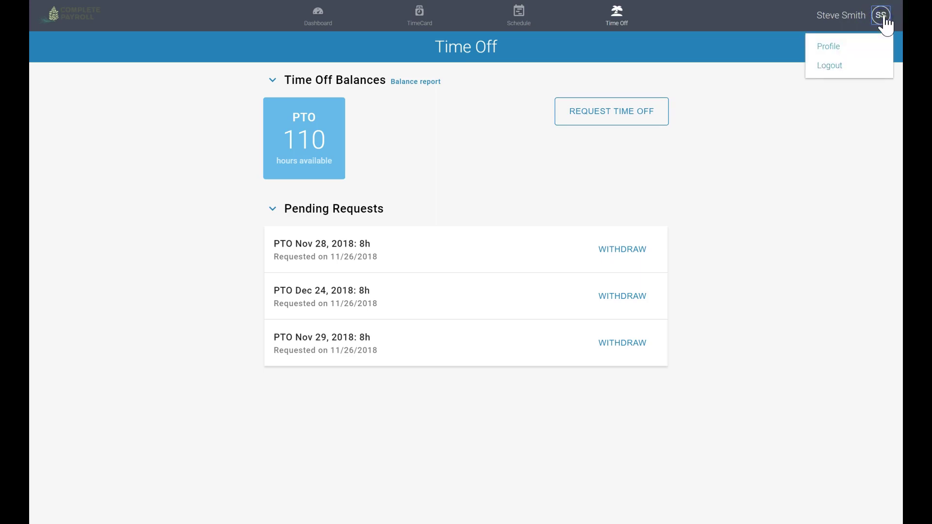
pyautogui.click(832, 66)
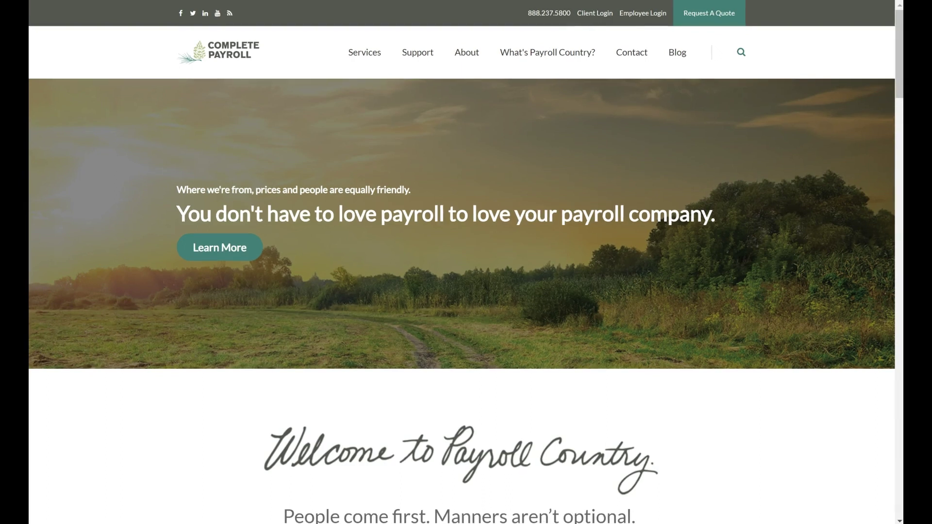
# - Return to the Client Login page to sign in again with the admin account
pyautogui.click(601, 15)
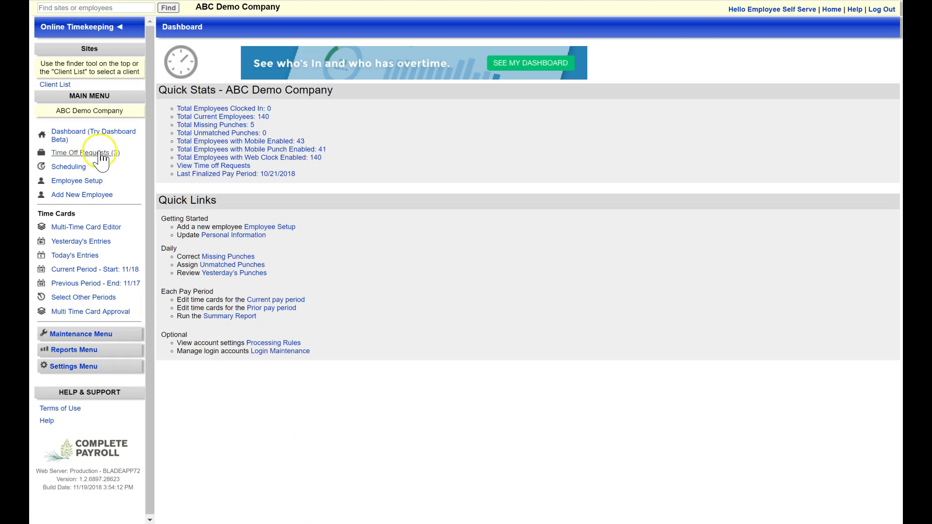
# - Review the three pending time off requests, the Nov 28 details, and the one approved request
pyautogui.click(97, 151)
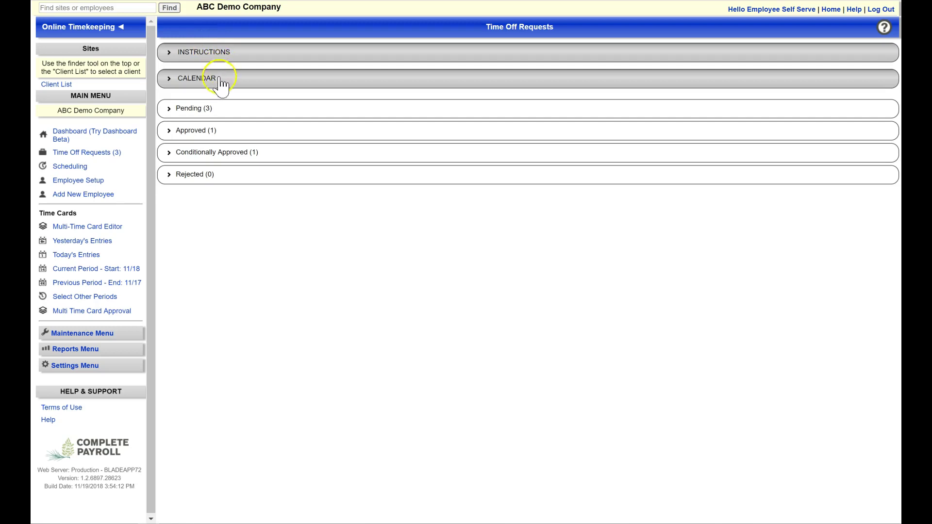
pyautogui.click(210, 112)
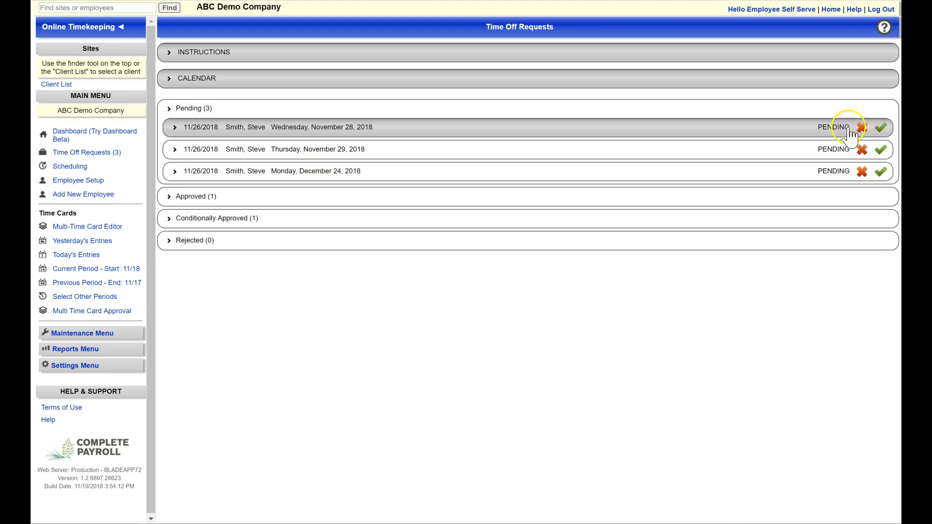
pyautogui.click(790, 127)
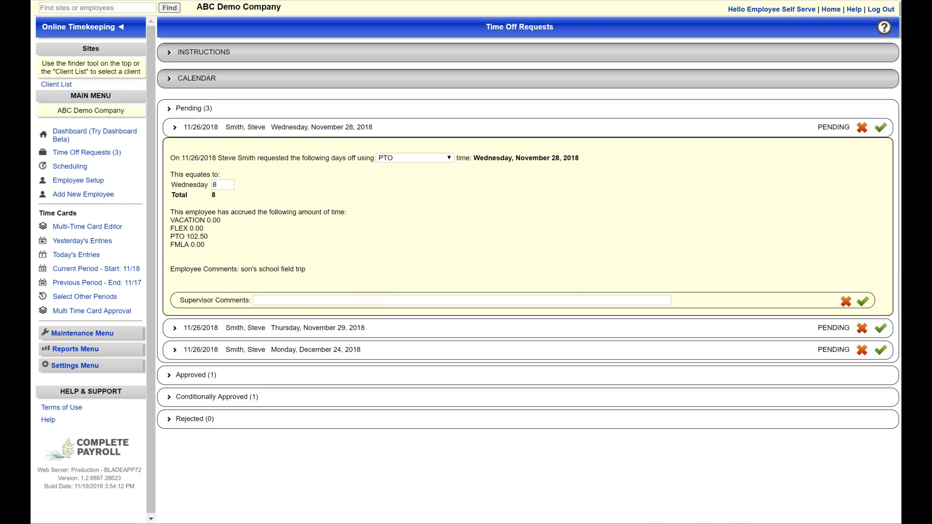
pyautogui.click(291, 375)
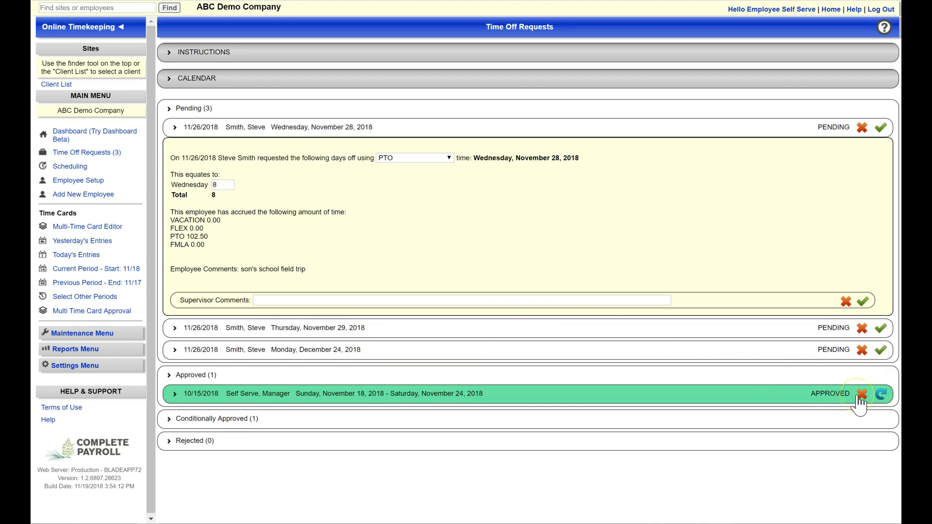
# - Open a Technicians employee's record from the Employee Setup list
pyautogui.click(861, 395)
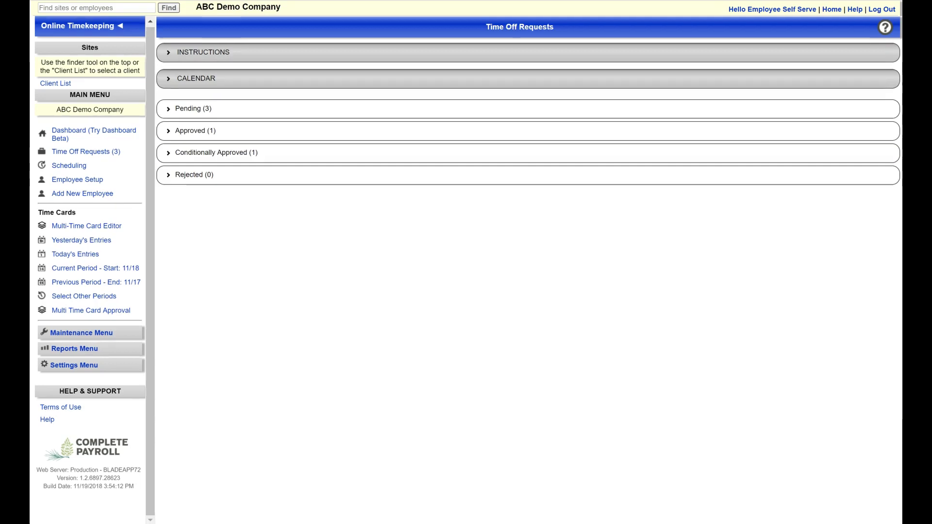
pyautogui.click(84, 181)
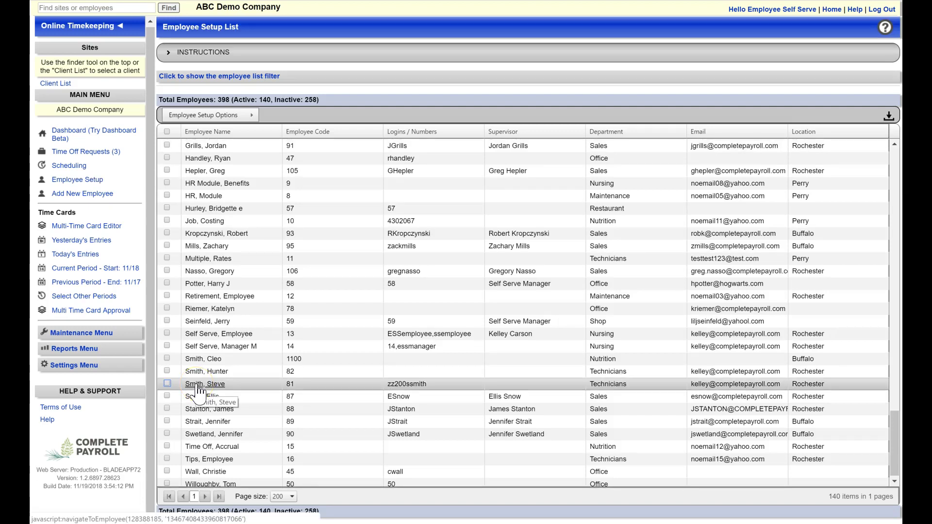
pyautogui.click(197, 387)
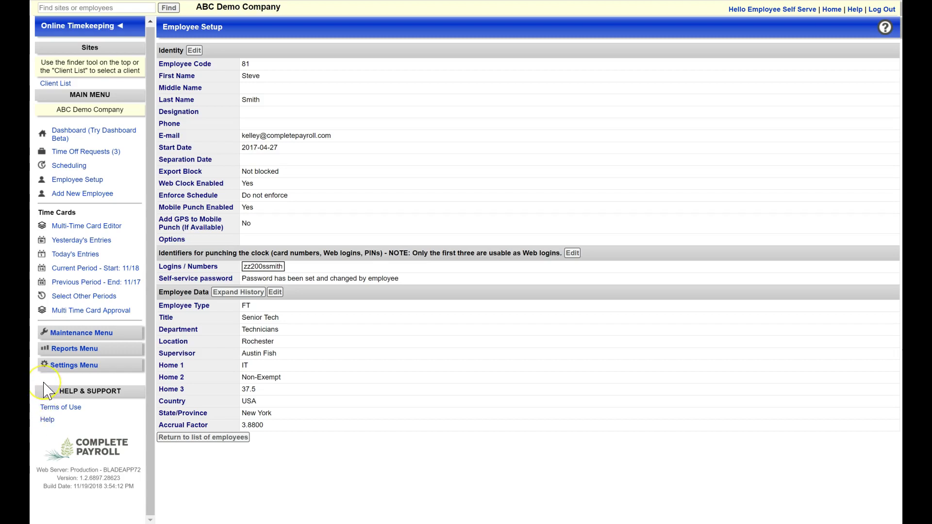
# - From the Dashboard's Clock Activity list, open an employee's 11/18–12/1 Time Card
pyautogui.click(221, 438)
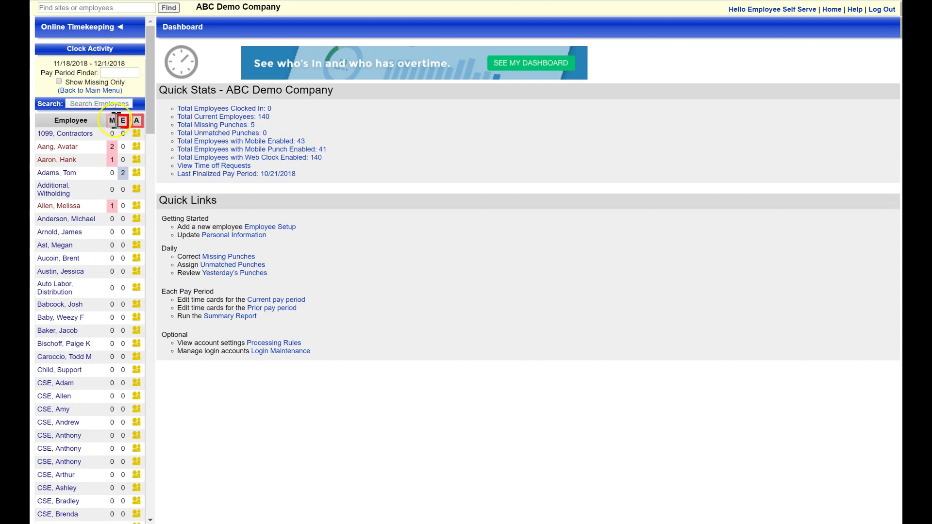
pyautogui.click(60, 272)
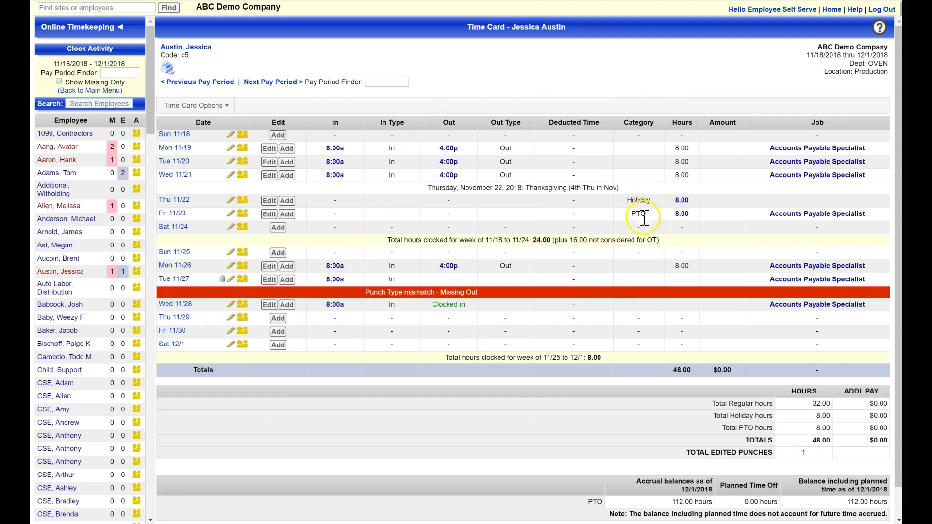
# - Give the Wed 11/28 punch a 4:00p clock-out with the comment 'forgot to clock out' and save it
pyautogui.click(274, 308)
pyautogui.write('forgot to clock out')
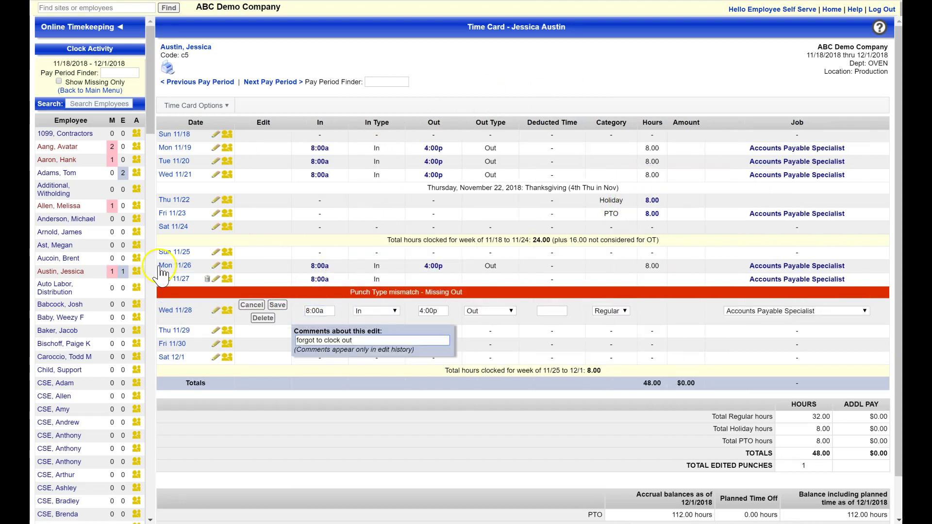
pyautogui.click(277, 305)
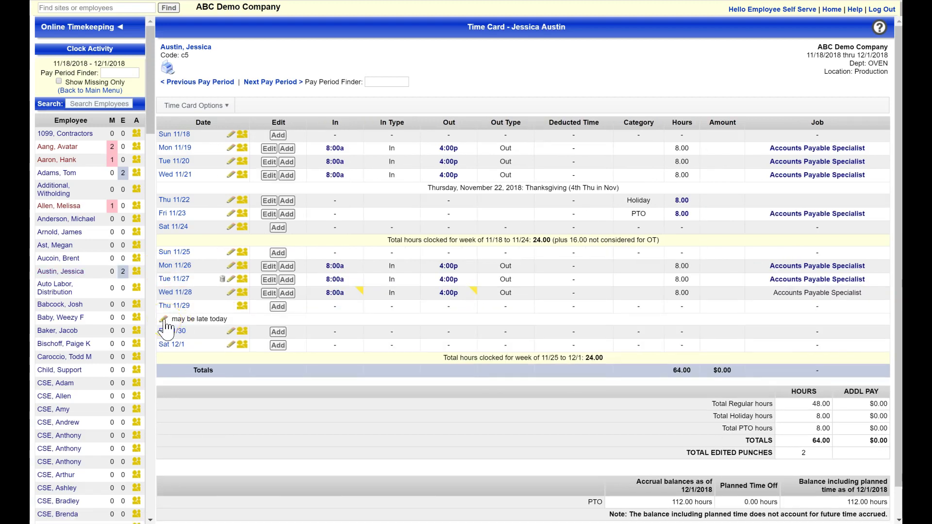
# - Look at the Time Card Options for approving the time card
pyautogui.moveTo(336, 294)
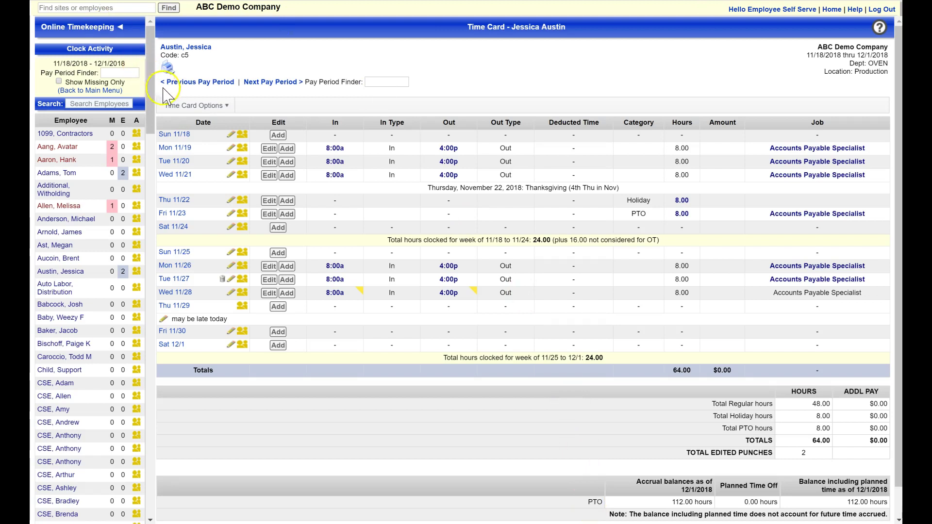
pyautogui.click(176, 106)
pyautogui.moveTo(204, 181)
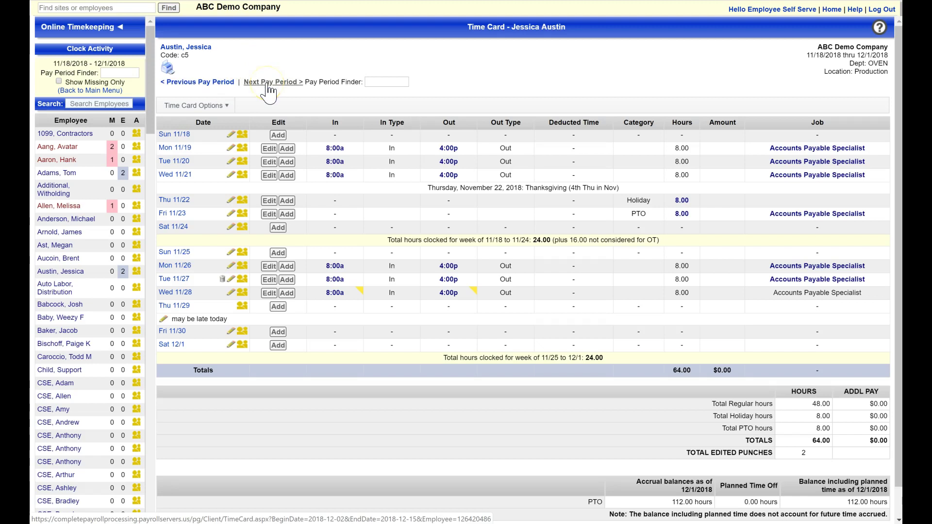
# - Switch the sidebar back to the Main Menu and bring up the Maintenance Menu's Finalize Pay Period page
pyautogui.click(93, 91)
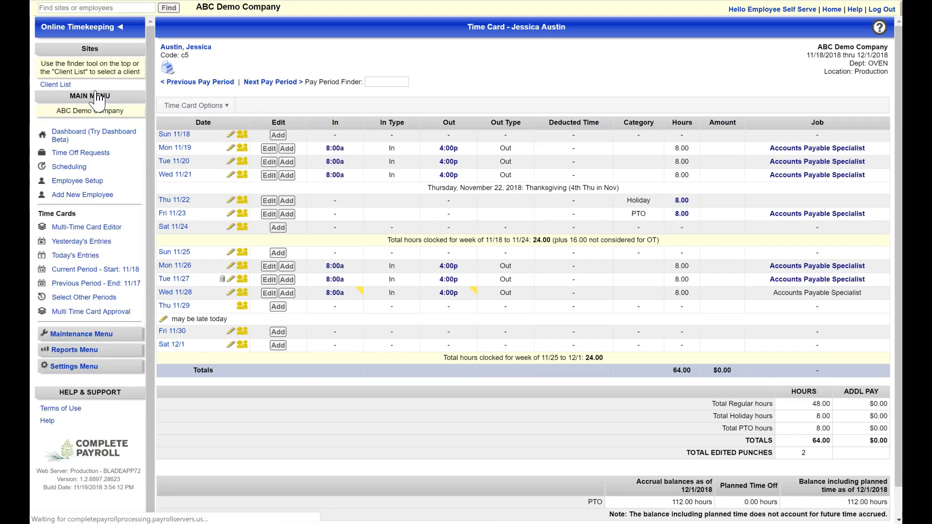
pyautogui.click(97, 334)
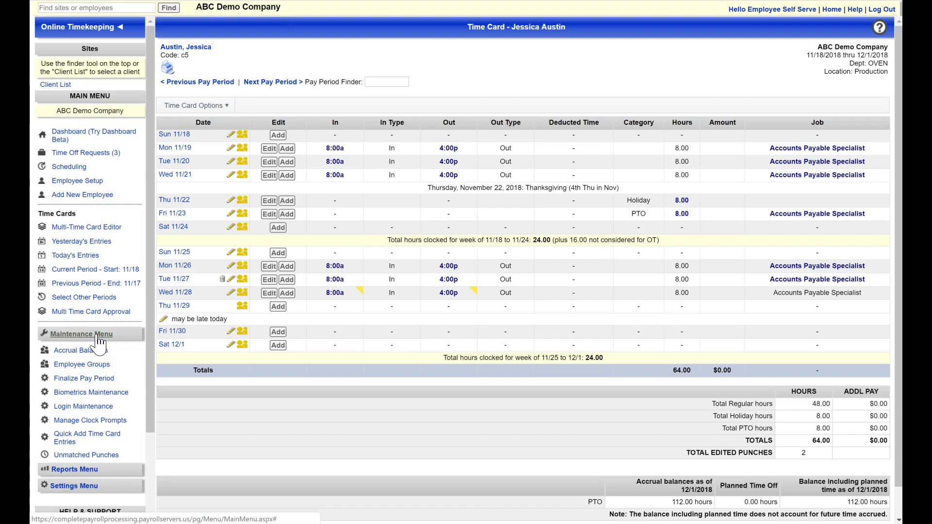
pyautogui.click(83, 379)
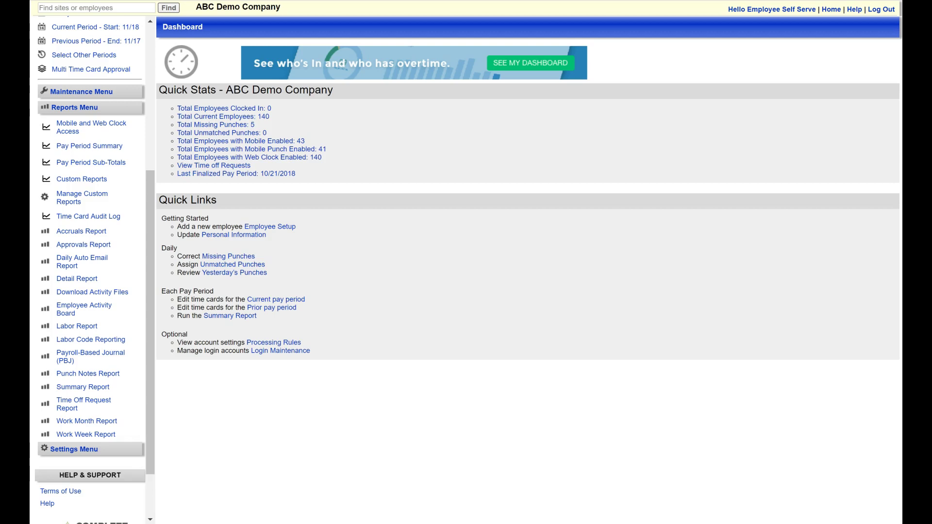
# - Export the activity file, preview the downloaded payroll (9).txt in Notepad, then close it
pyautogui.click(79, 389)
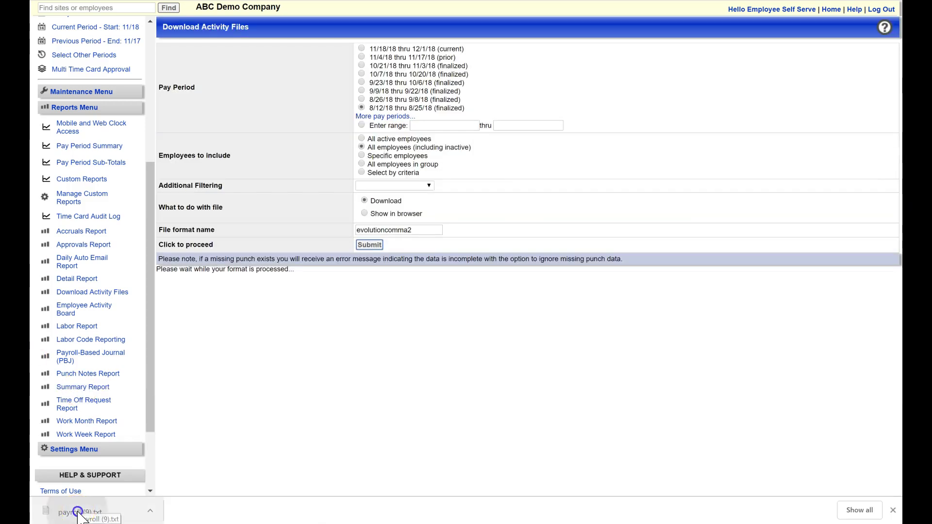
pyautogui.click(78, 513)
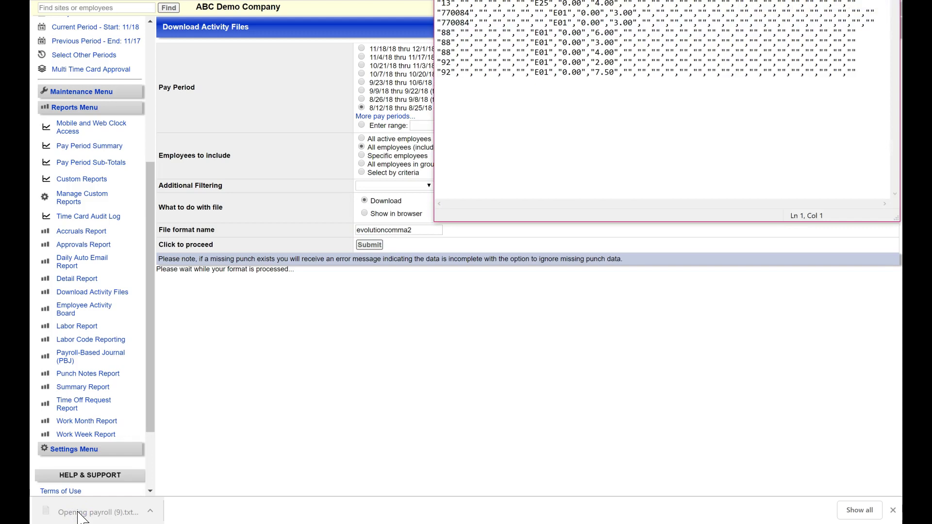
pyautogui.click(893, 6)
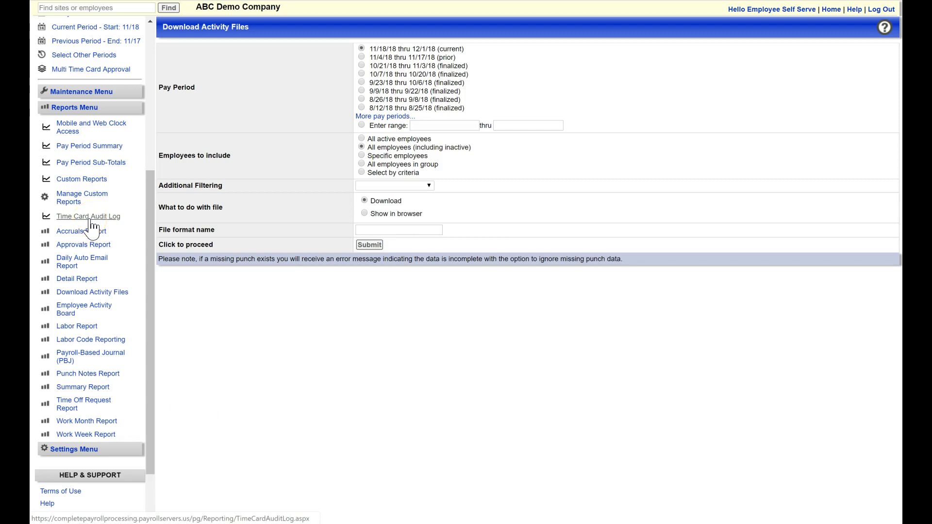
# - View the Time Card Audit Log, then run the Time Off Request Report for 9/1/2018–11/30/2018
pyautogui.click(111, 223)
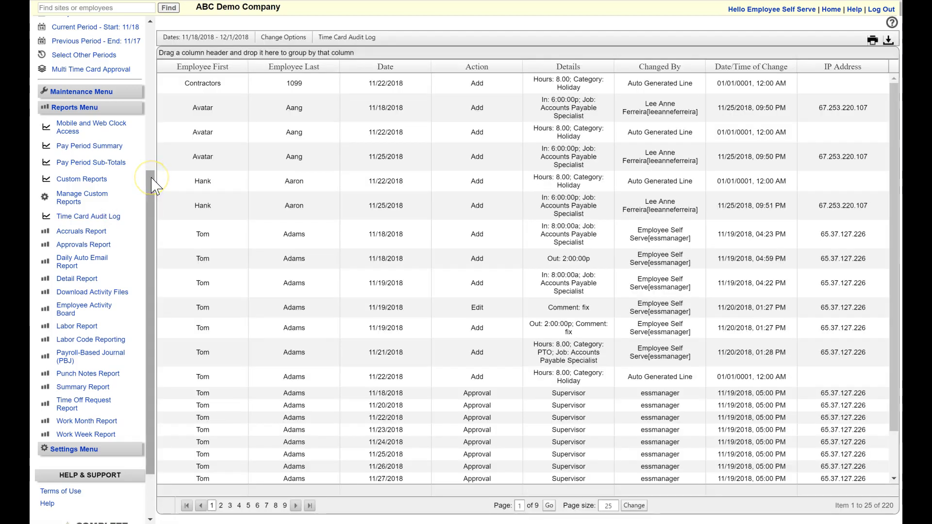
pyautogui.moveTo(151, 179); pyautogui.dragTo(155, 235)
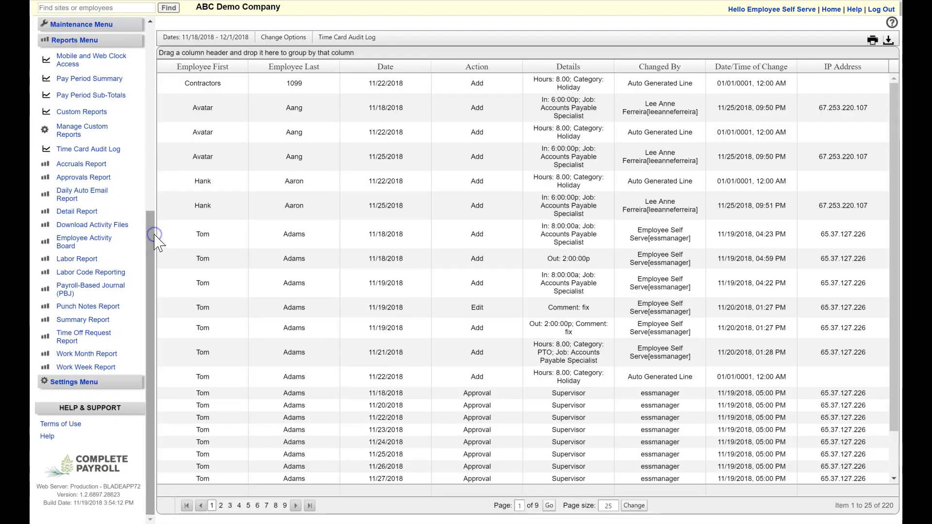
pyautogui.click(86, 341)
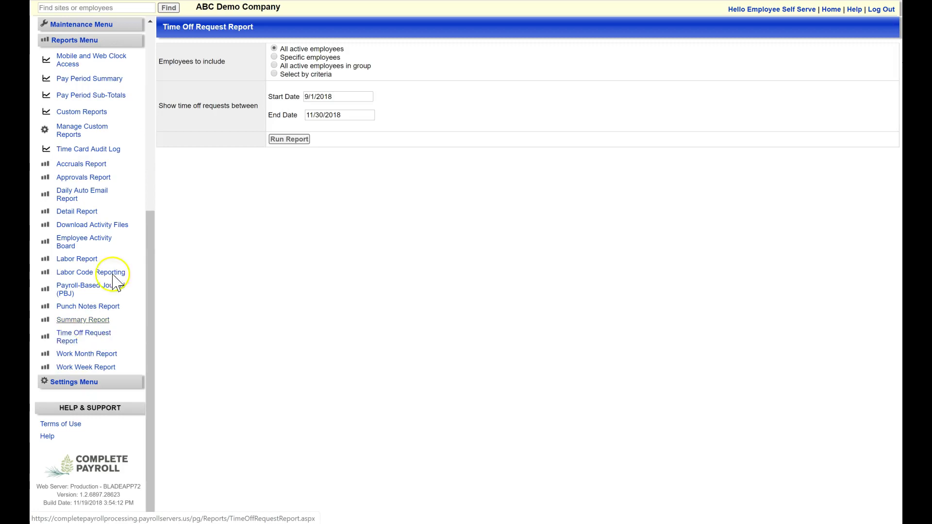
pyautogui.click(279, 140)
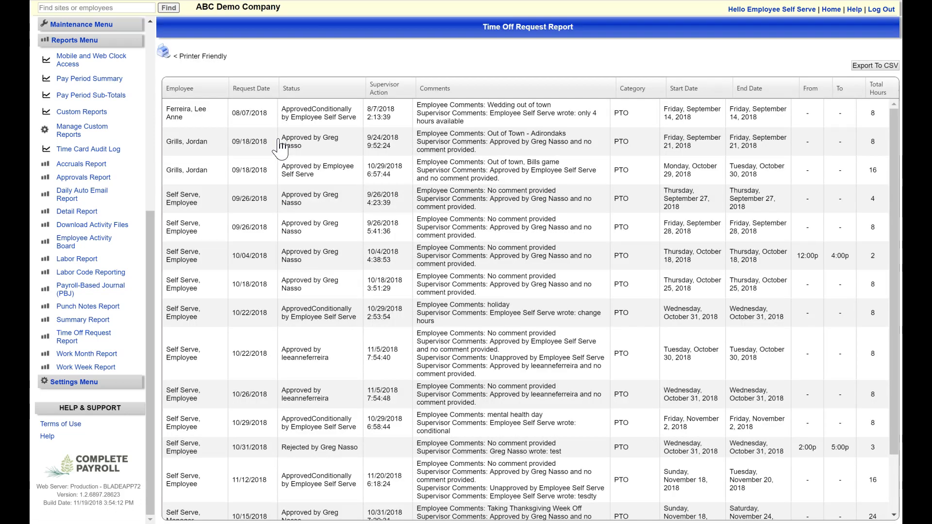
pyautogui.click(153, 244)
pyautogui.moveTo(152, 243)
pyautogui.mouseDown()
pyautogui.moveTo(169, 166)
pyautogui.moveTo(181, 152)
pyautogui.mouseUp()
# - Return to the ABC Demo Company Dashboard showing 140 employees and 3 missing punches
pyautogui.click(84, 200)
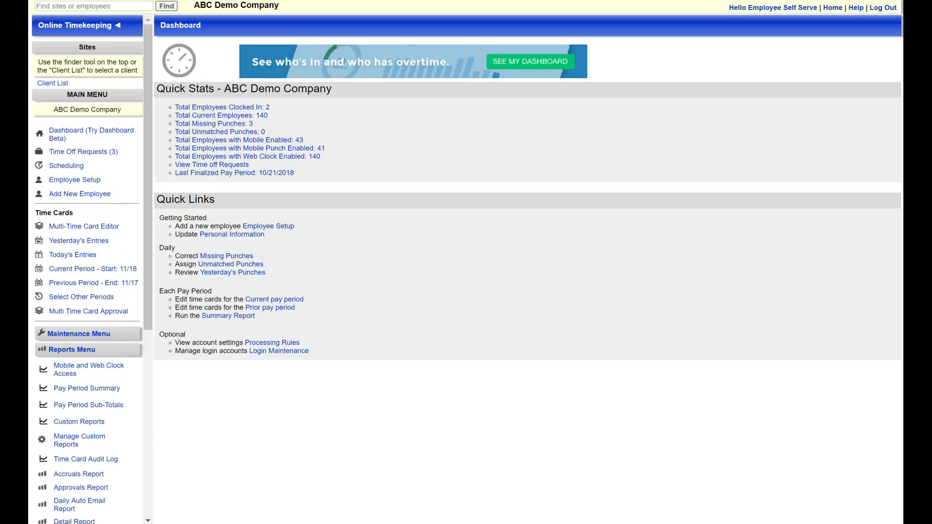